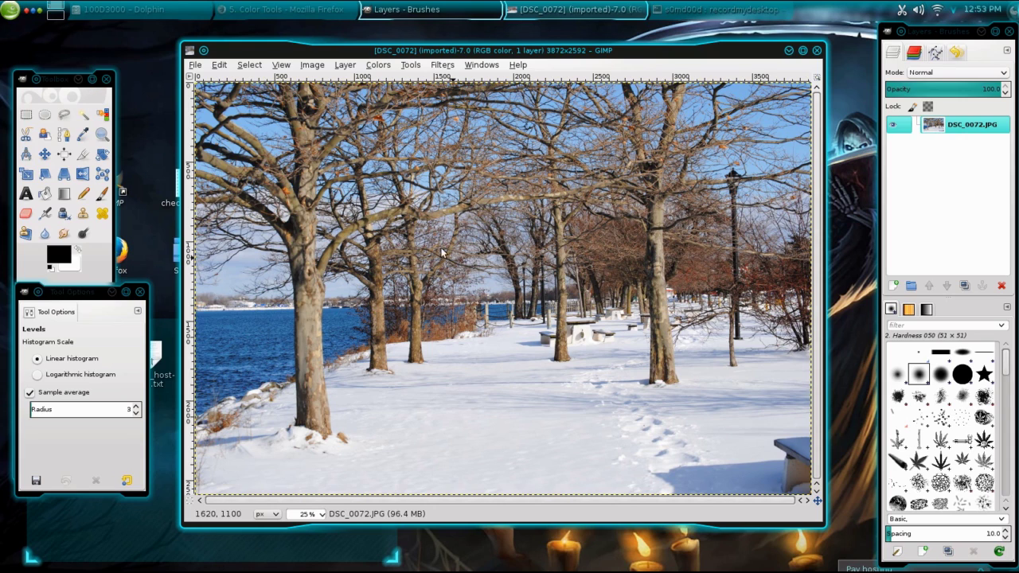
Apply Levels with the input black point at 19 and the white point at 243.
click(379, 65)
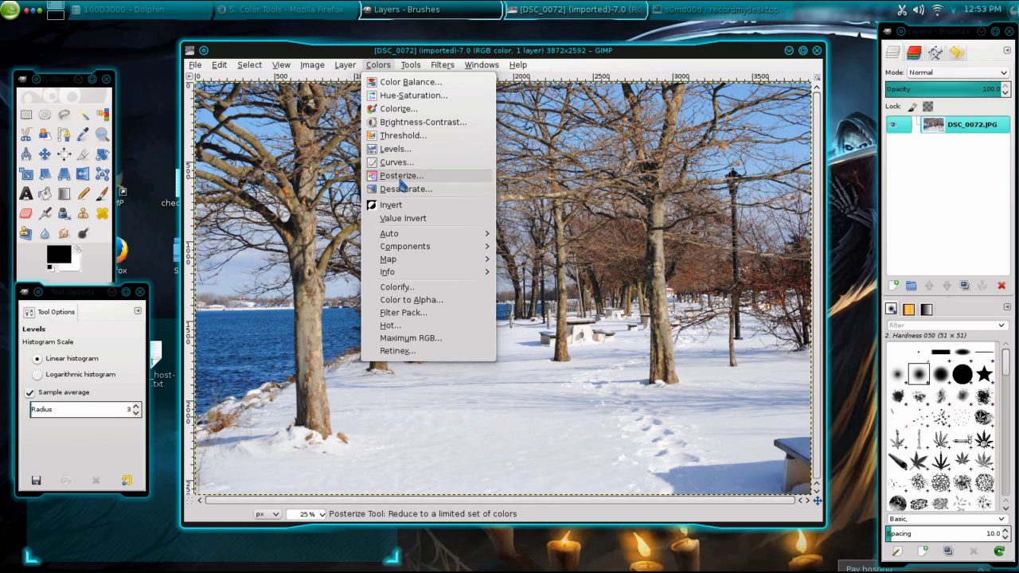
click(400, 150)
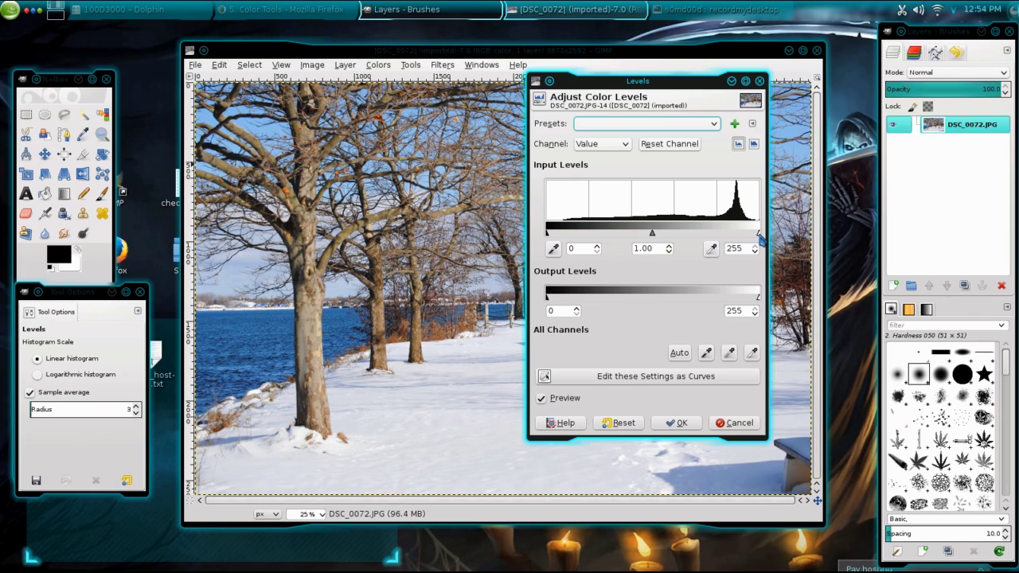
drag(759, 236, 752, 238)
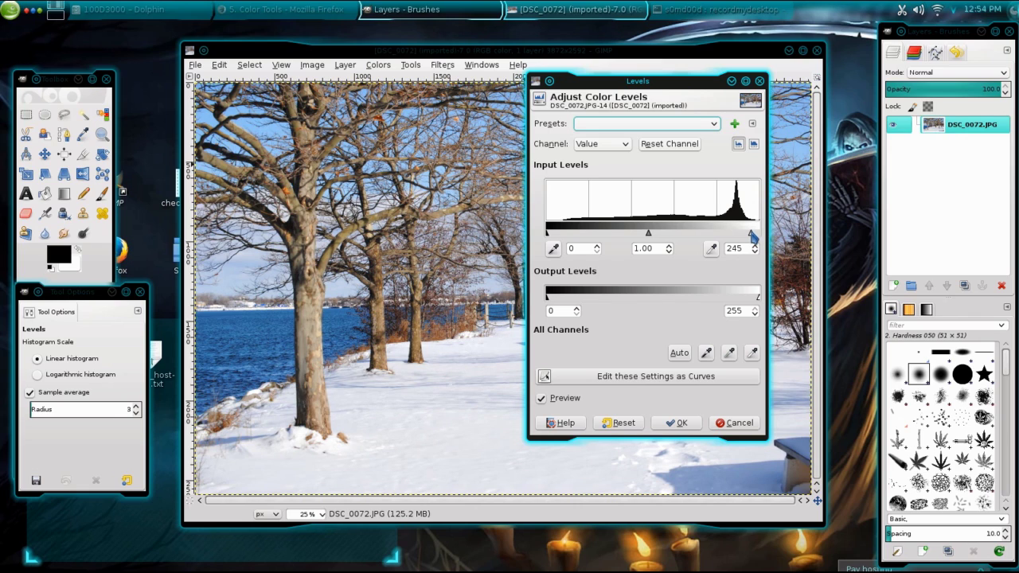
drag(753, 237, 751, 237)
drag(548, 236, 564, 234)
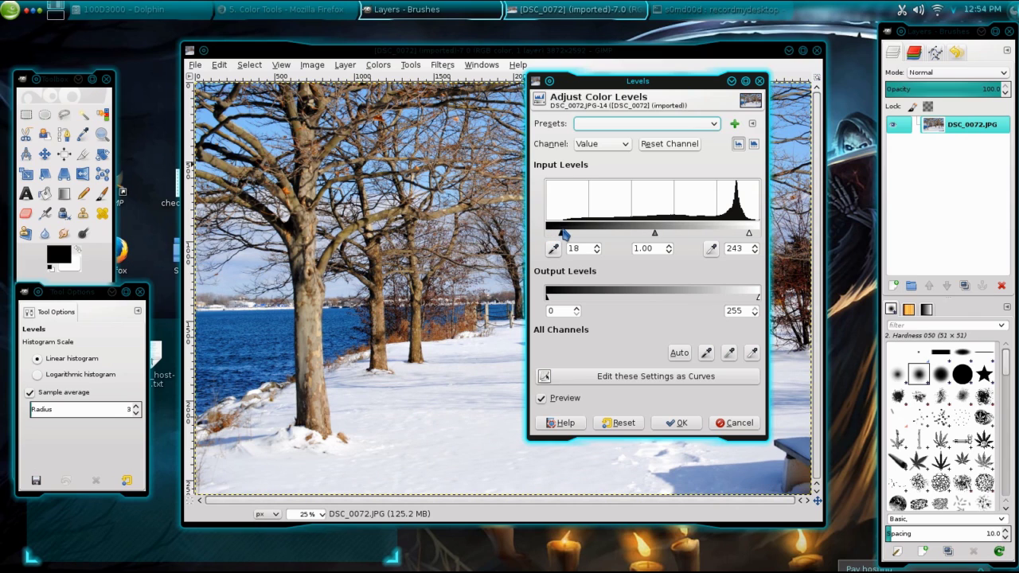
drag(563, 234, 563, 233)
click(674, 425)
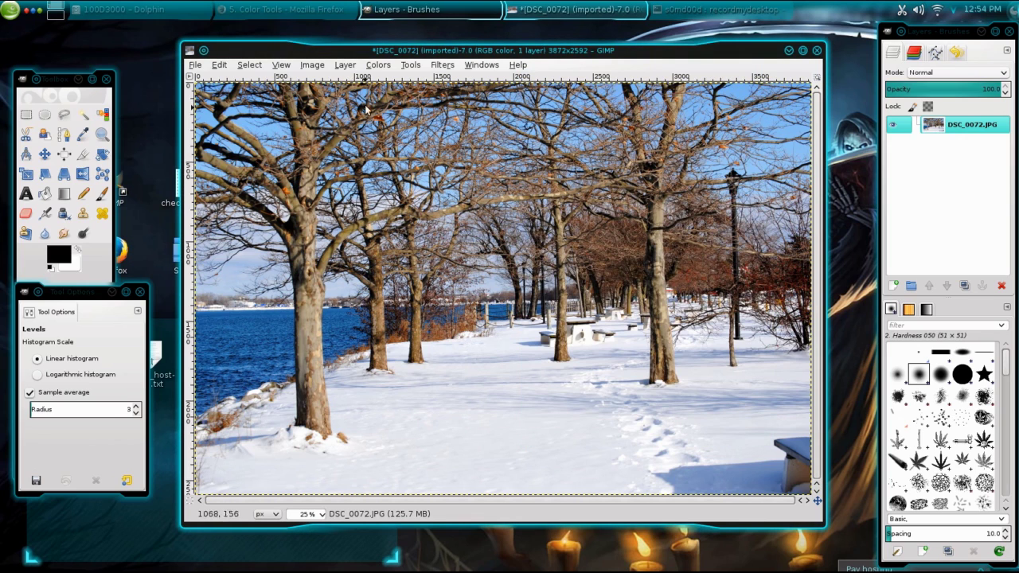
Apply a gentle S-shaped Curves adjustment, raising an upper point and lowering a lower point.
click(379, 67)
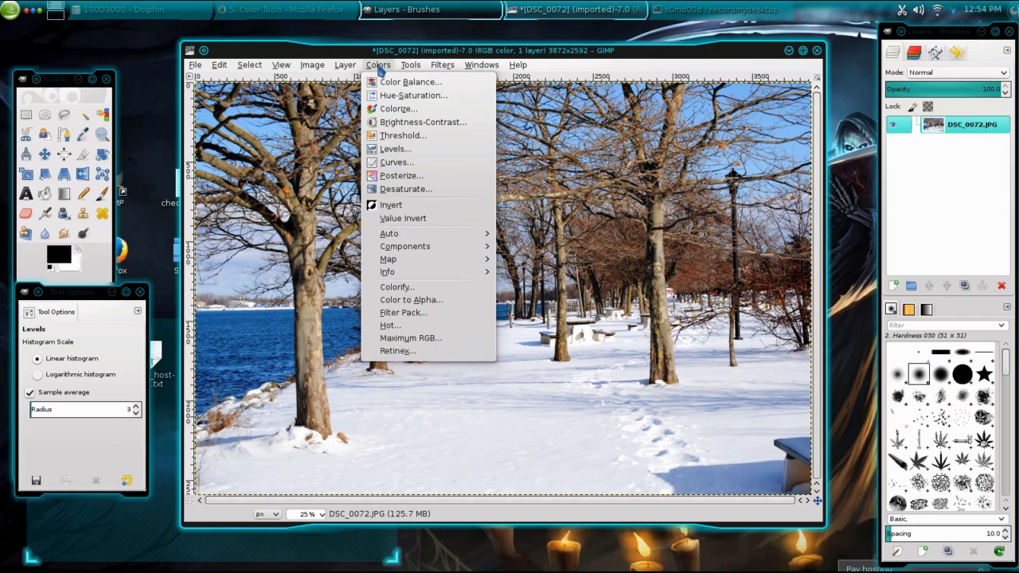
click(400, 163)
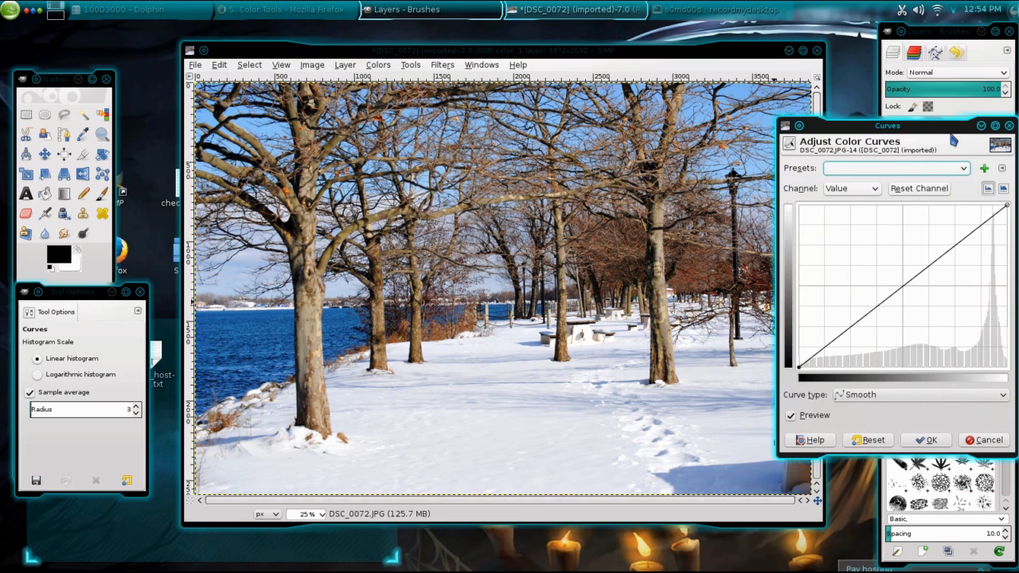
drag(947, 126, 906, 203)
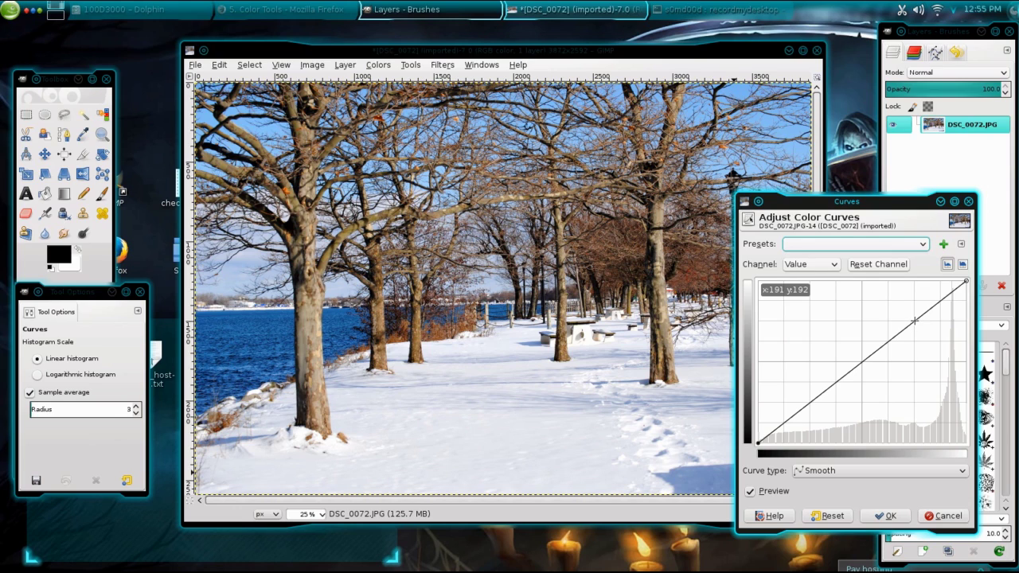
click(915, 320)
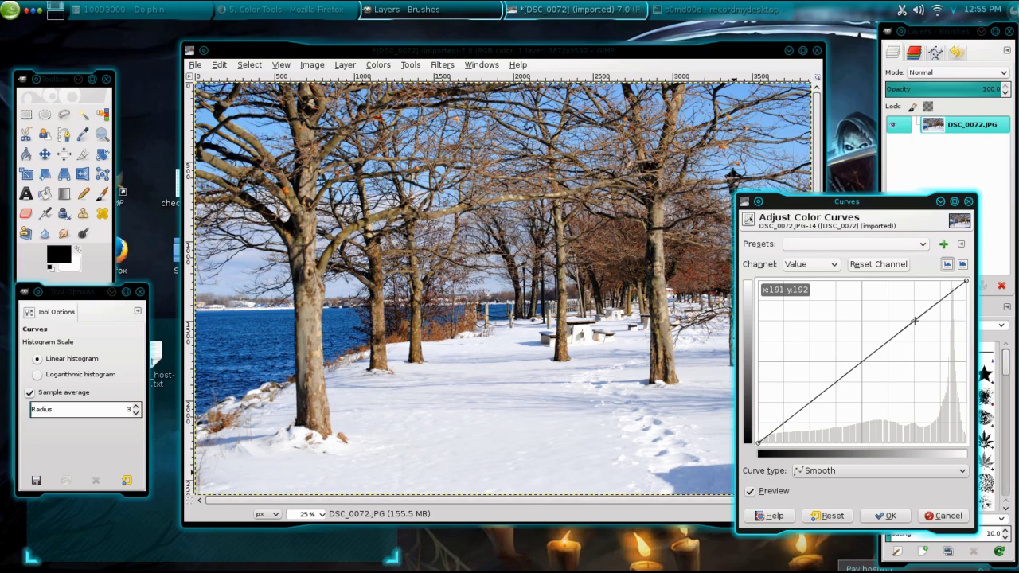
drag(915, 321, 909, 316)
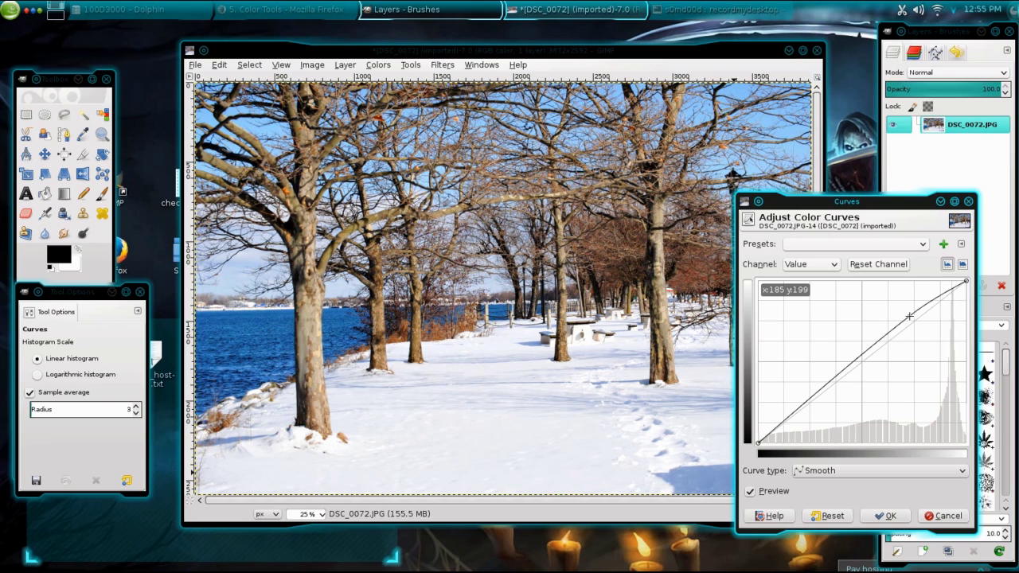
drag(909, 316, 910, 317)
click(809, 396)
drag(809, 396, 817, 404)
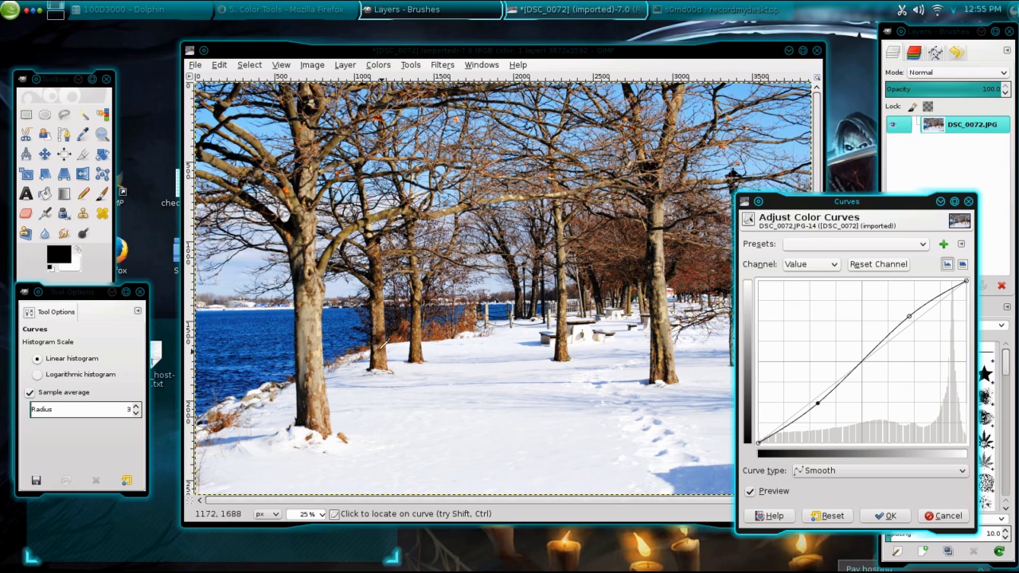
click(886, 516)
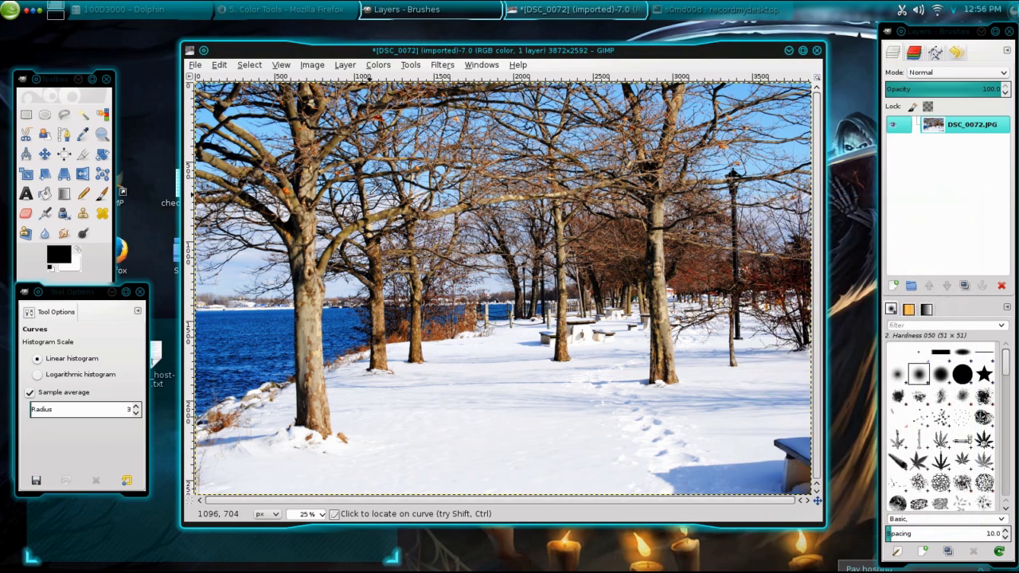
Apply Brightness-Contrast with brightness -11 and contrast 9.
click(379, 67)
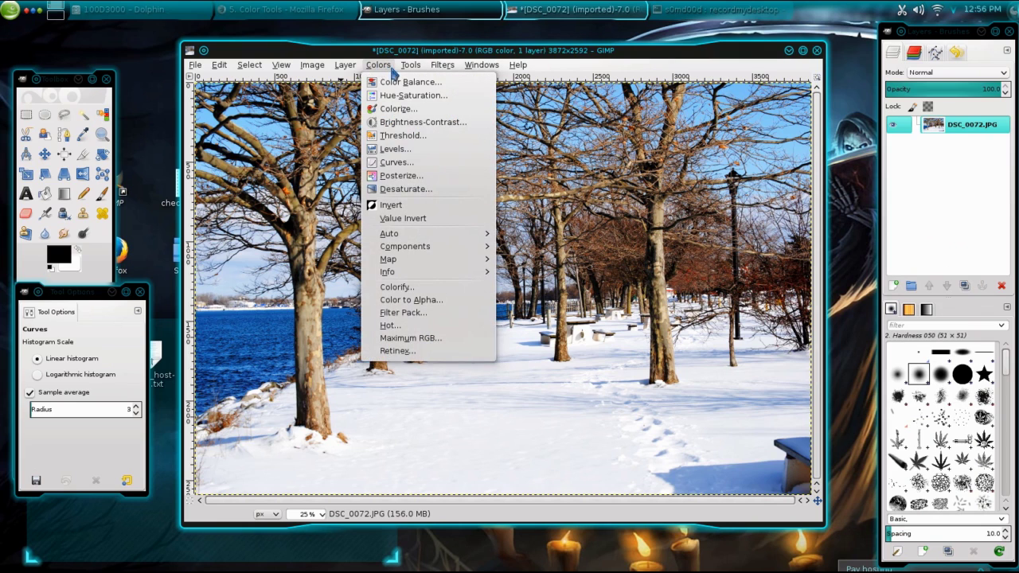
click(407, 121)
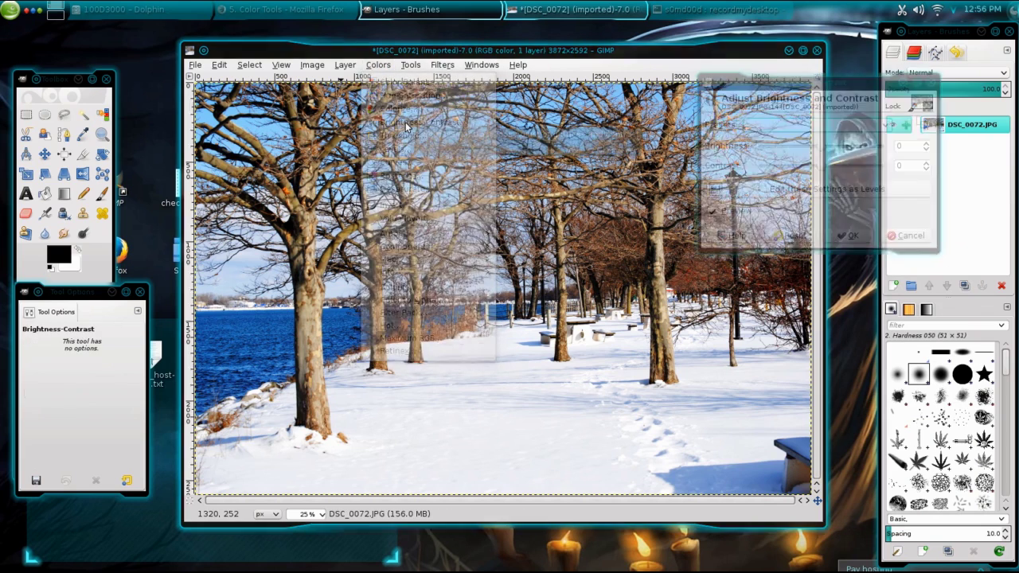
drag(840, 85, 887, 228)
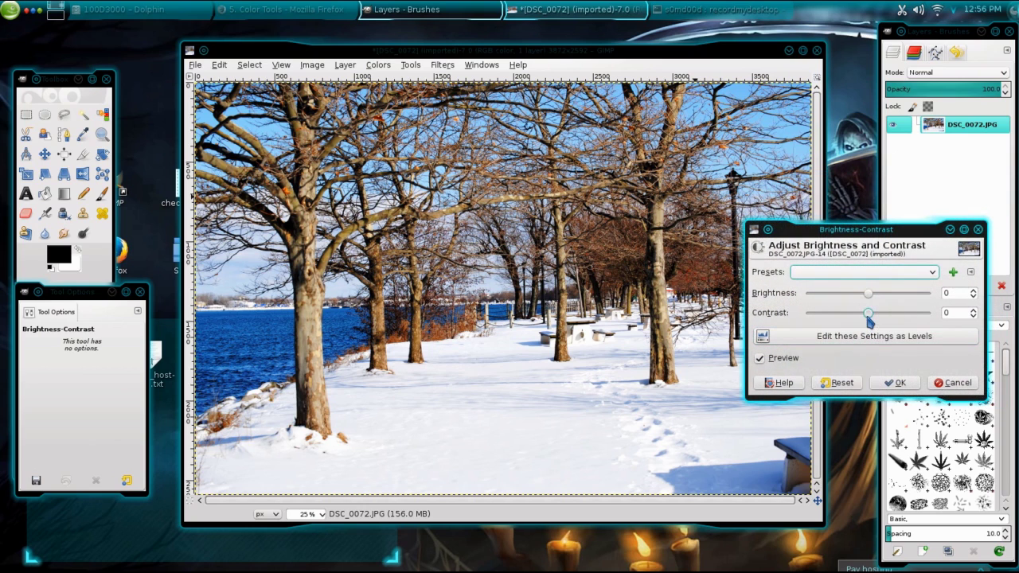
drag(867, 314, 913, 319)
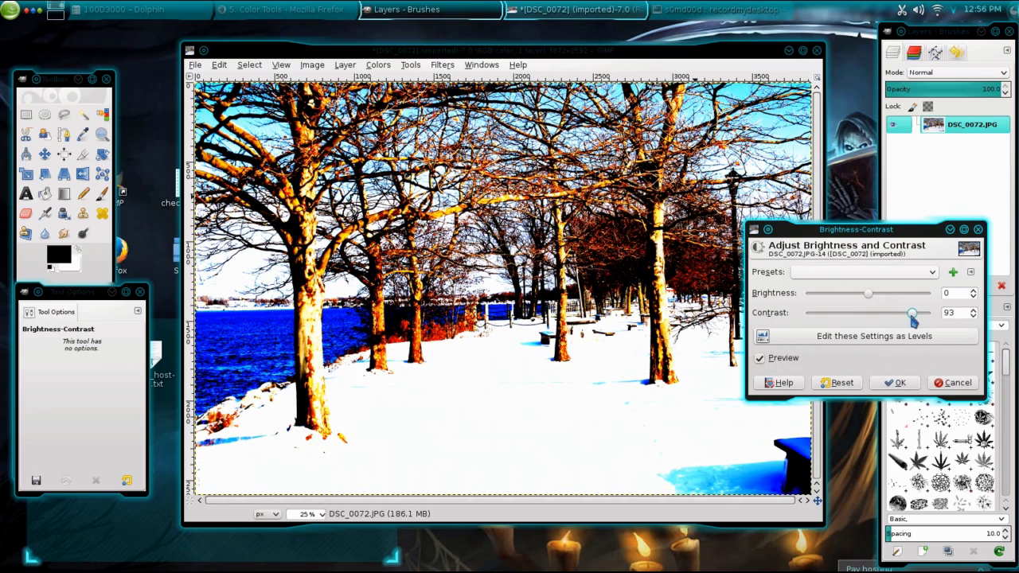
drag(913, 319, 873, 321)
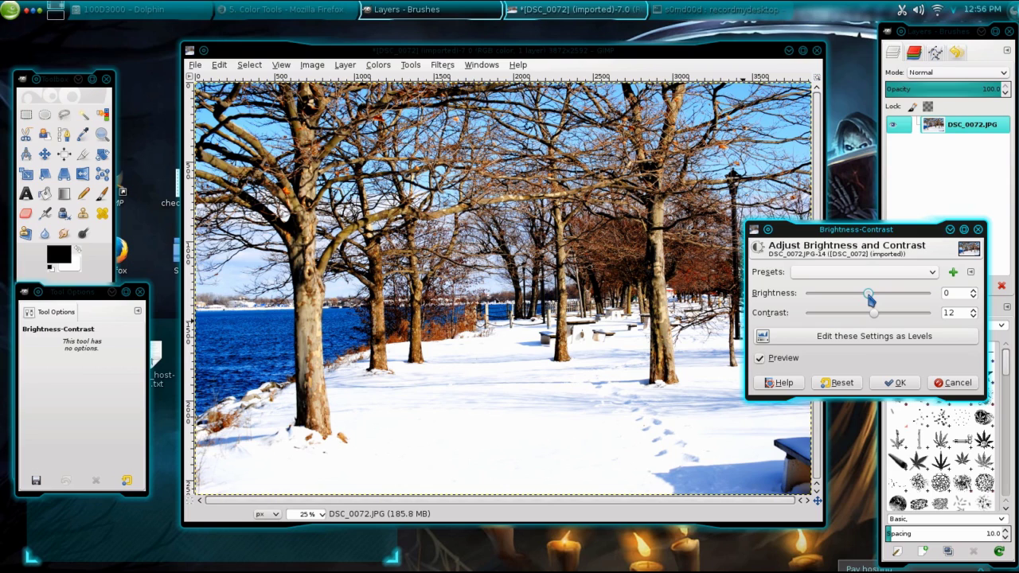
drag(871, 298, 865, 301)
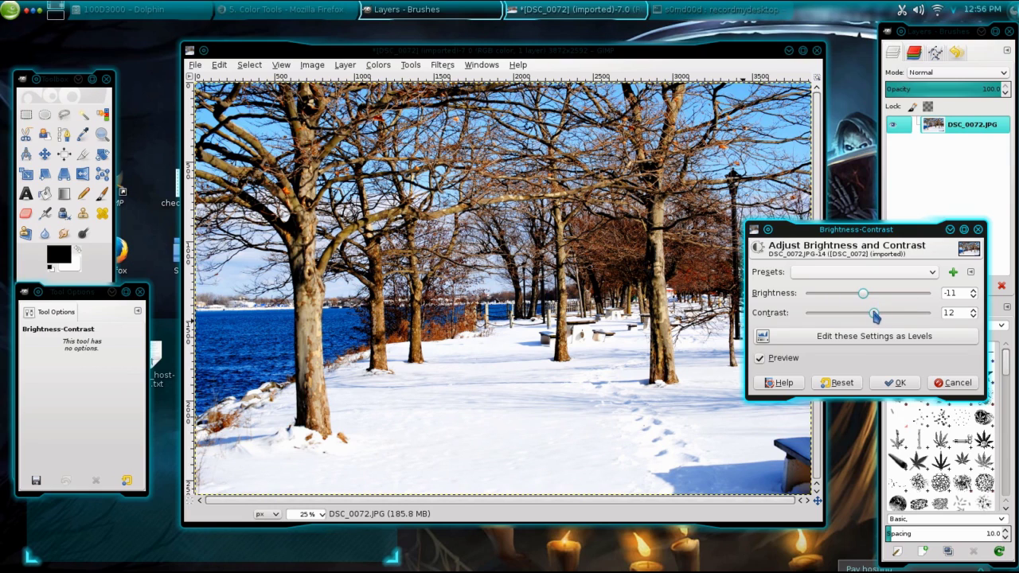
drag(875, 316, 873, 317)
drag(873, 316, 874, 316)
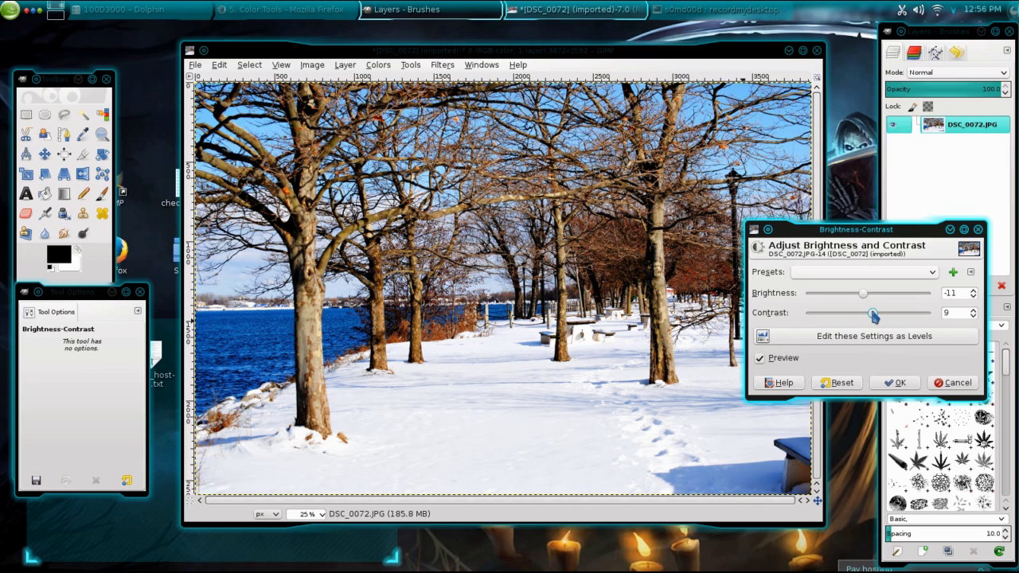
click(900, 385)
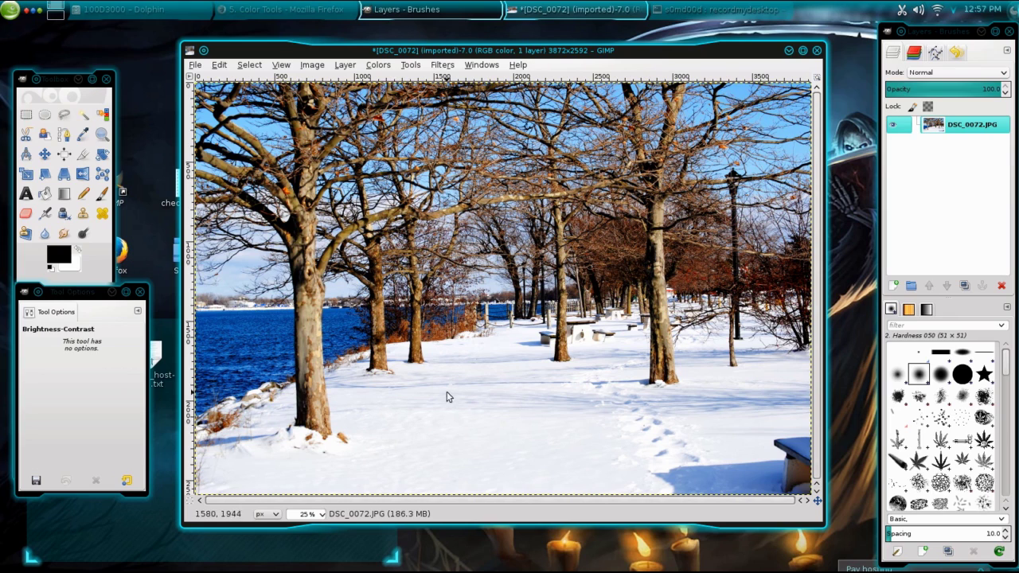
Draw a rectangle selection of about 3584 × 2360 px from the top-left corner, excluding the bench.
click(26, 118)
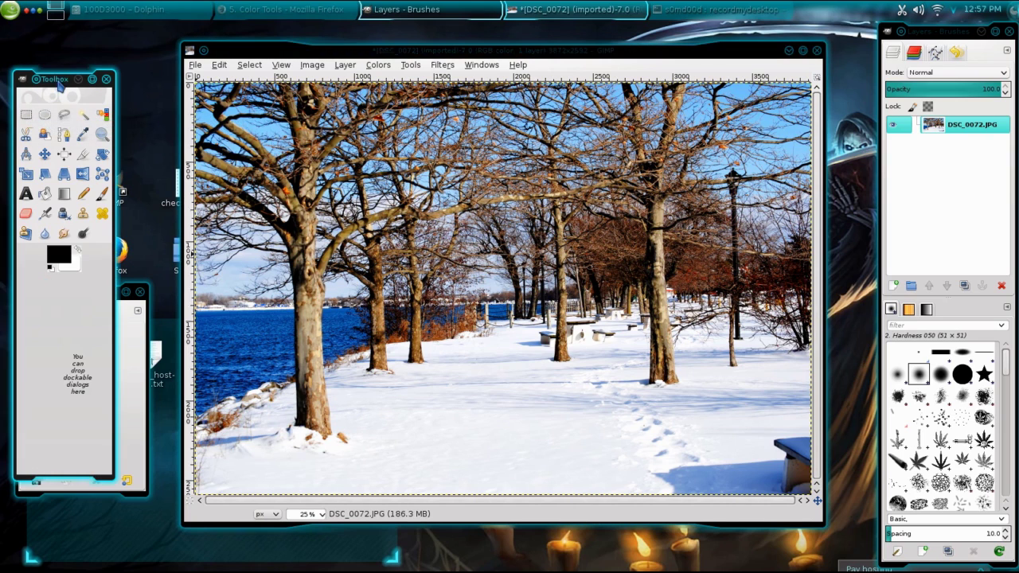
click(27, 118)
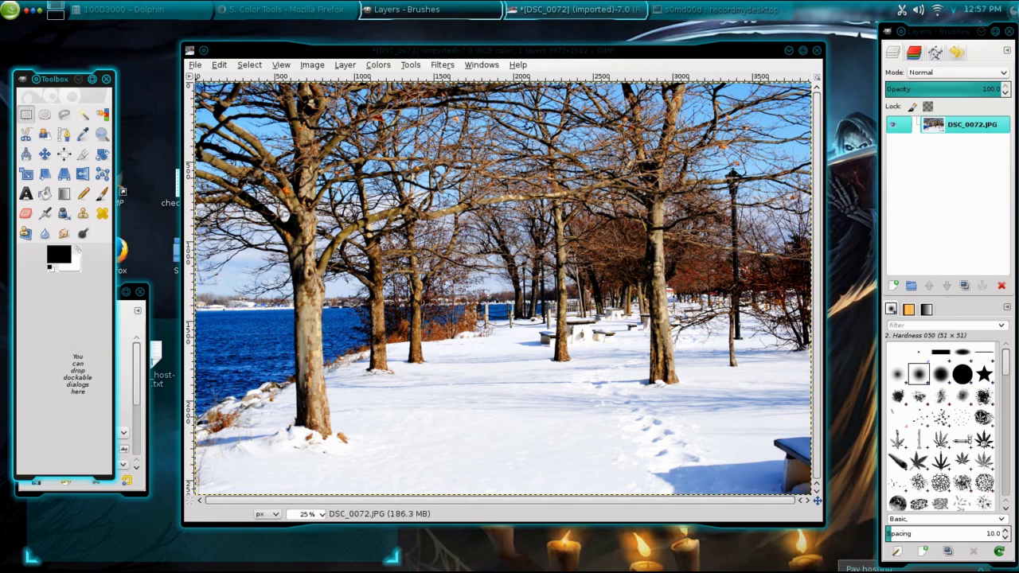
drag(201, 85, 762, 446)
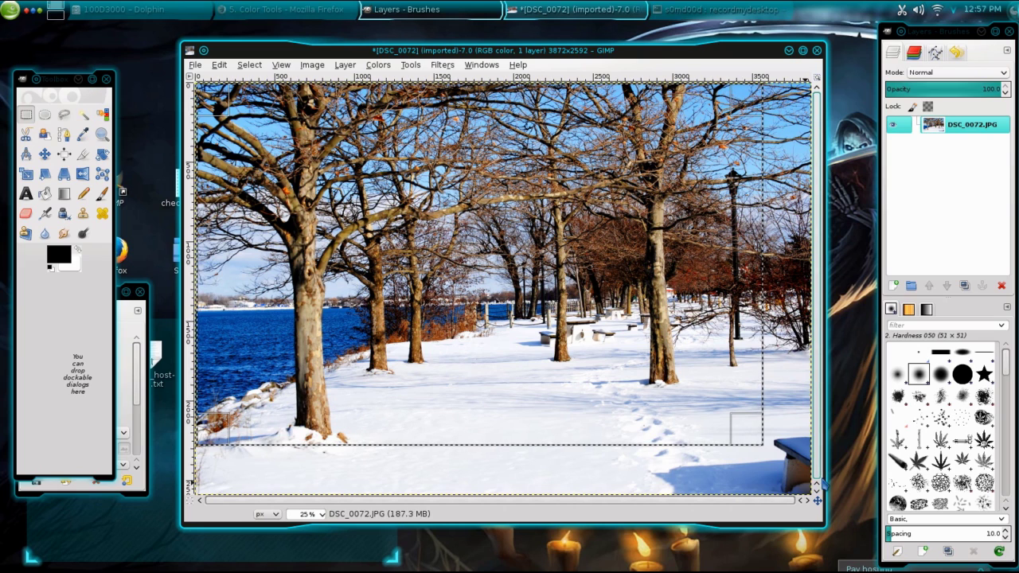
drag(504, 448, 504, 461)
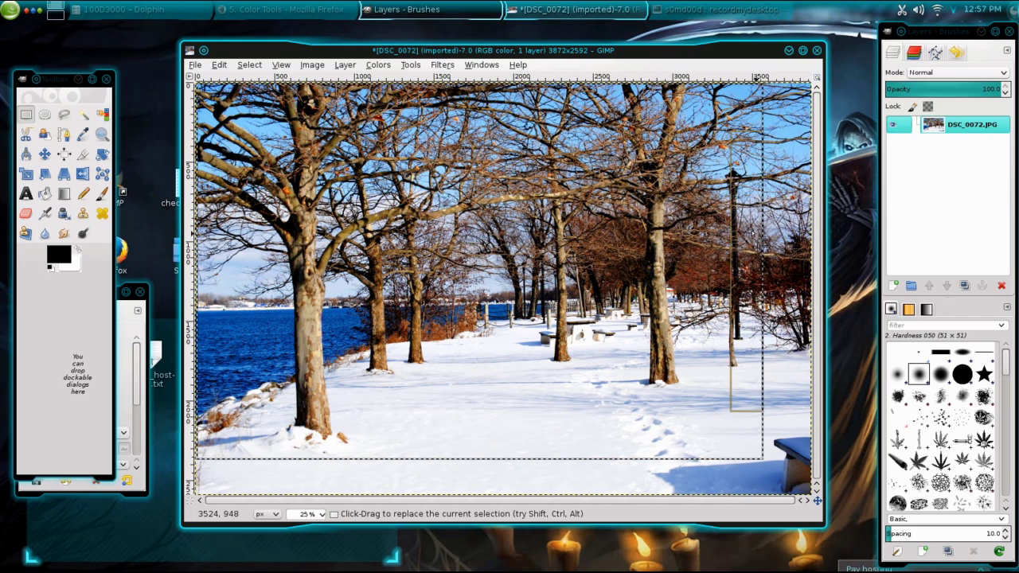
drag(755, 232, 762, 231)
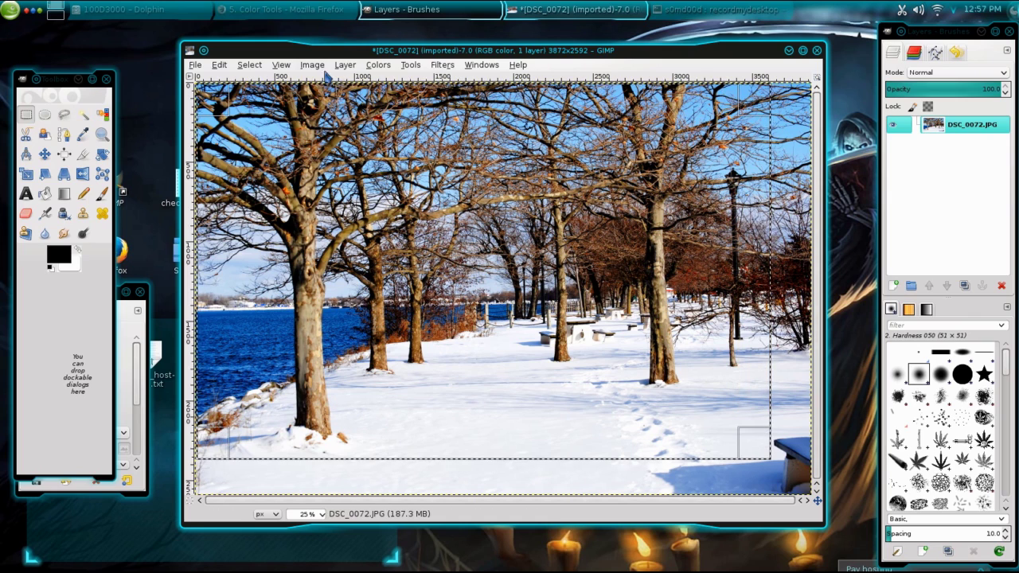
Crop the image to the selection, leaving a 3604 × 2360 photo.
click(315, 66)
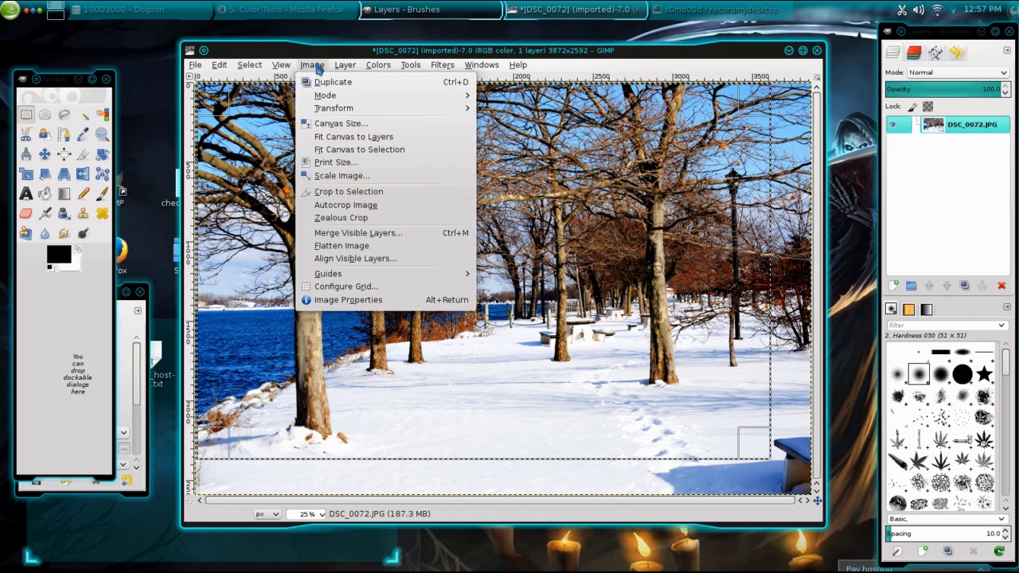
click(344, 195)
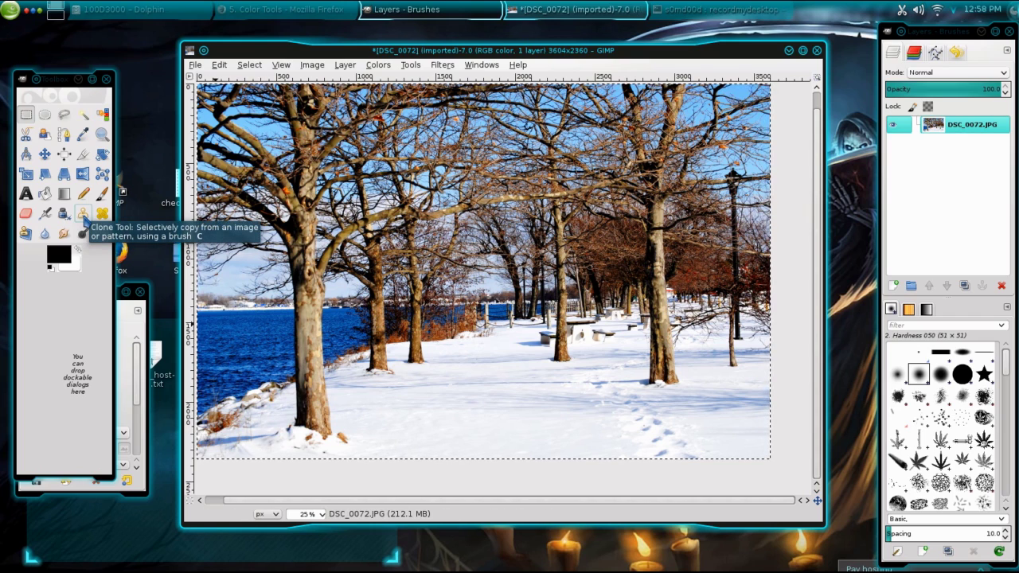
With the Clone tool, sample clean snow near the bottom and paint it over the footprints.
click(82, 213)
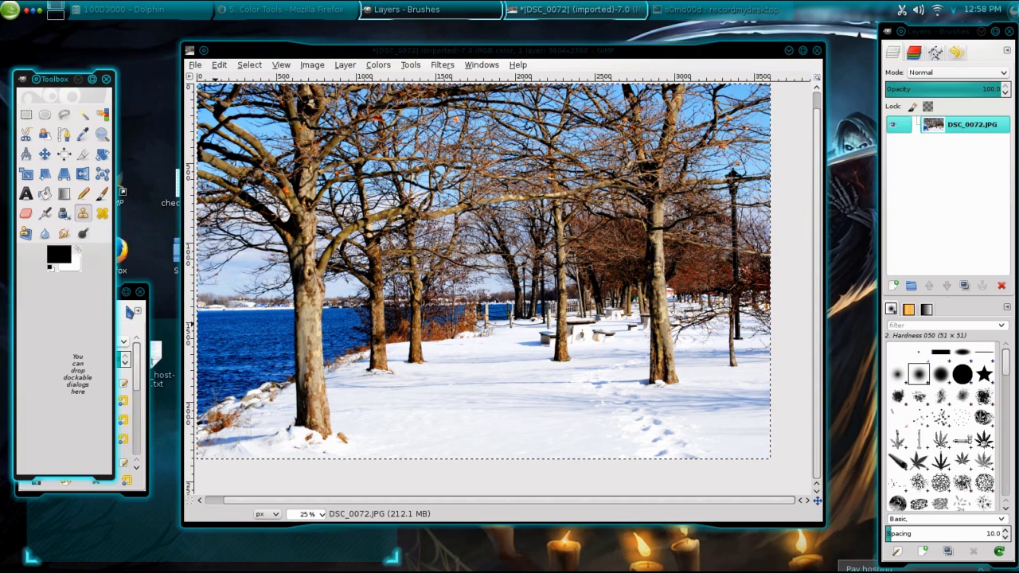
click(128, 310)
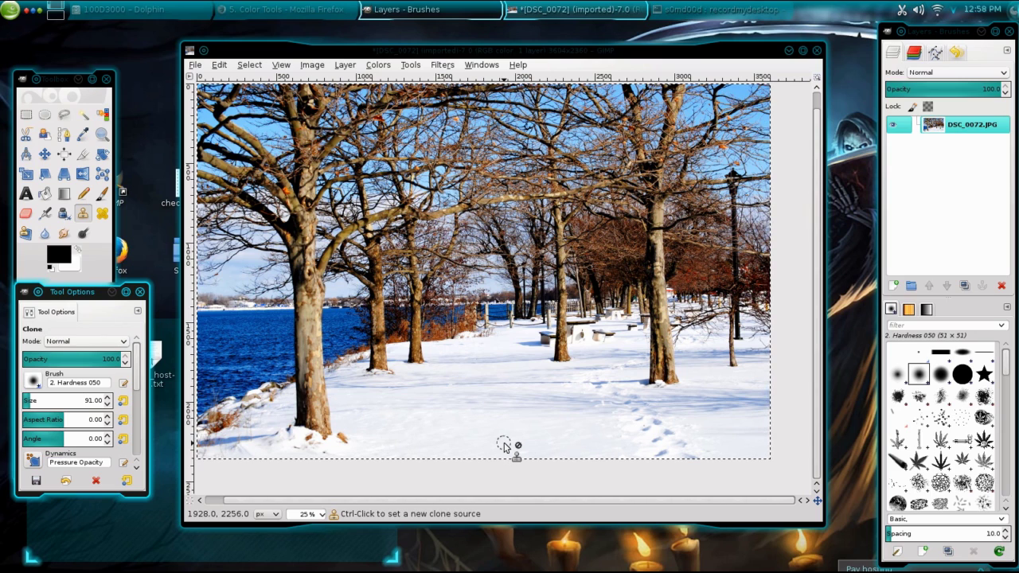
ctrl+click(504, 446)
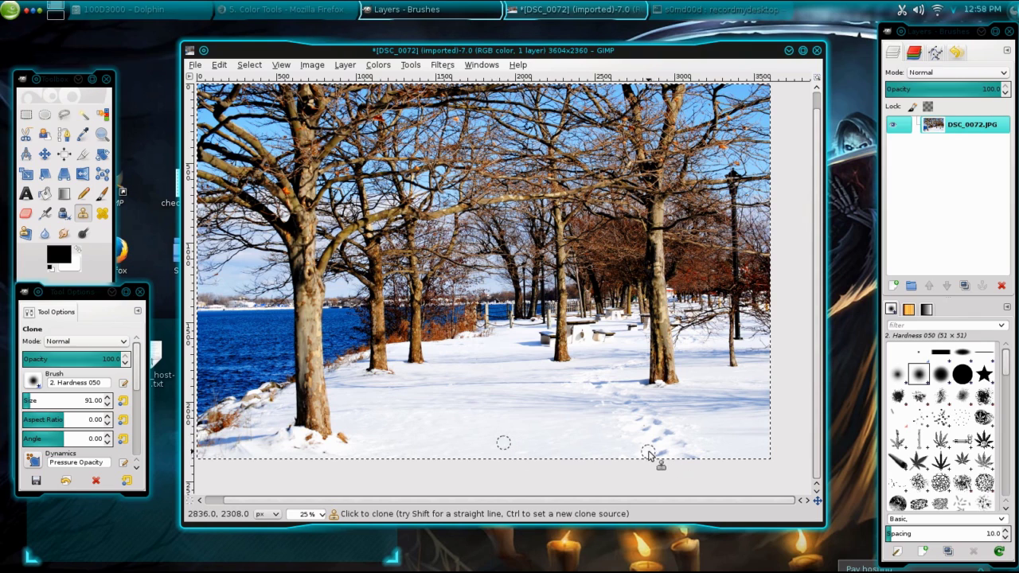
mouse_move(645, 454)
mouse_down()
mouse_move(698, 451)
mouse_move(652, 452)
mouse_move(699, 450)
mouse_move(652, 448)
mouse_move(681, 443)
mouse_move(650, 444)
mouse_move(670, 433)
mouse_move(650, 439)
mouse_move(651, 427)
mouse_move(636, 436)
mouse_move(638, 422)
mouse_move(649, 431)
mouse_move(658, 423)
mouse_move(636, 423)
mouse_move(663, 433)
mouse_move(618, 443)
mouse_move(685, 445)
mouse_move(634, 447)
mouse_up()
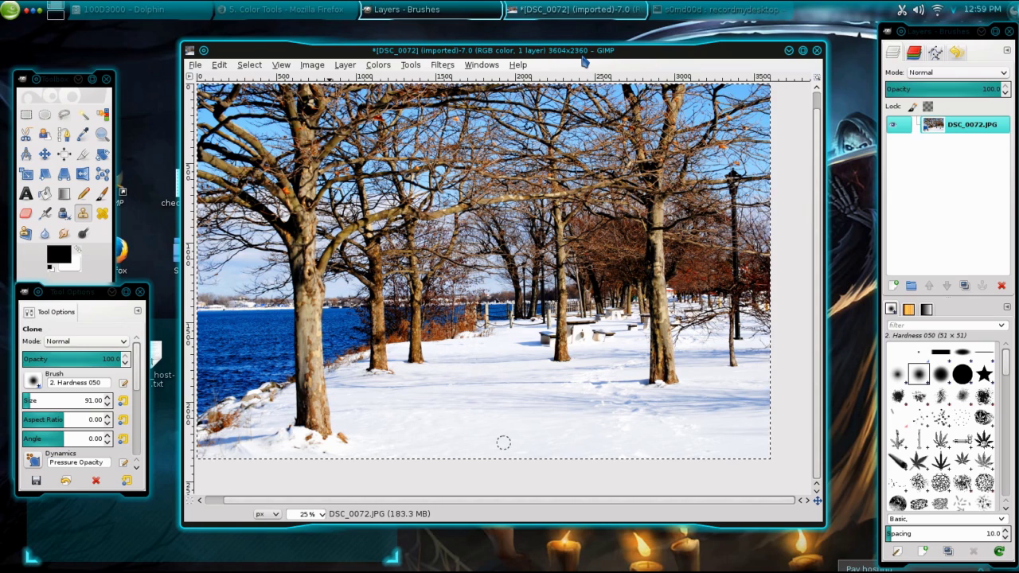
Scale the image to a width of 640, giving 640 × 419 pixels.
click(308, 70)
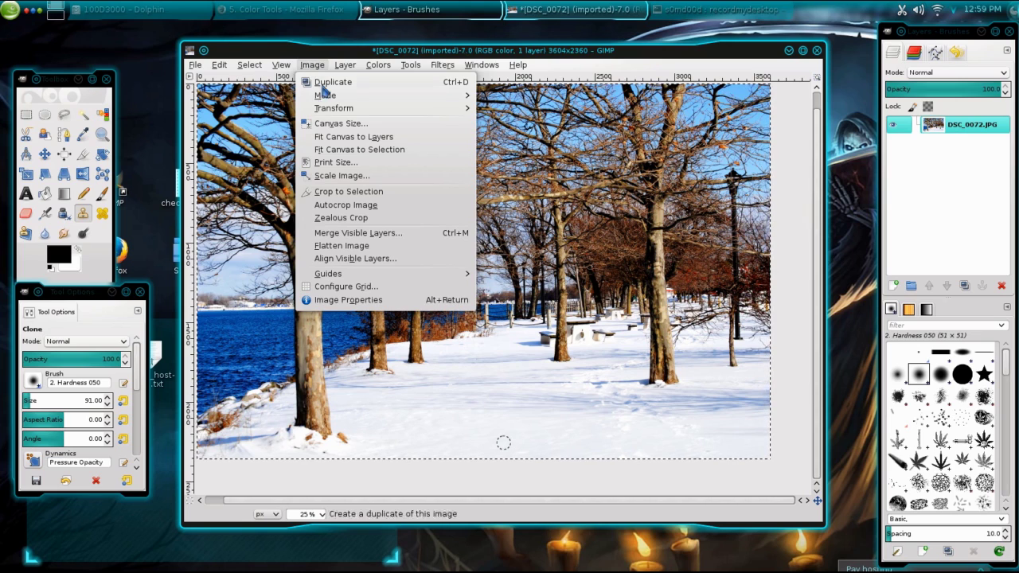
click(333, 176)
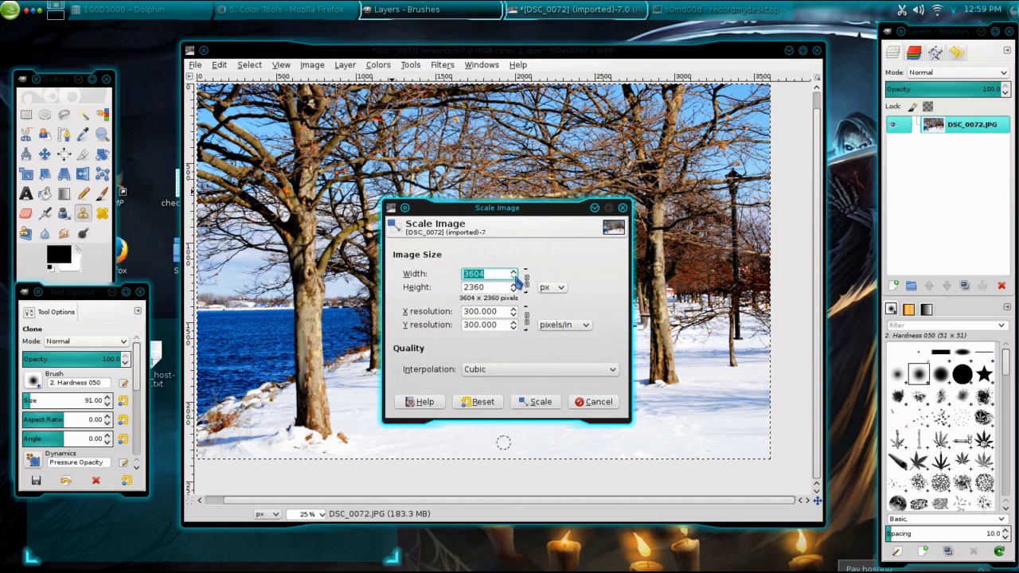
drag(515, 278, 515, 278)
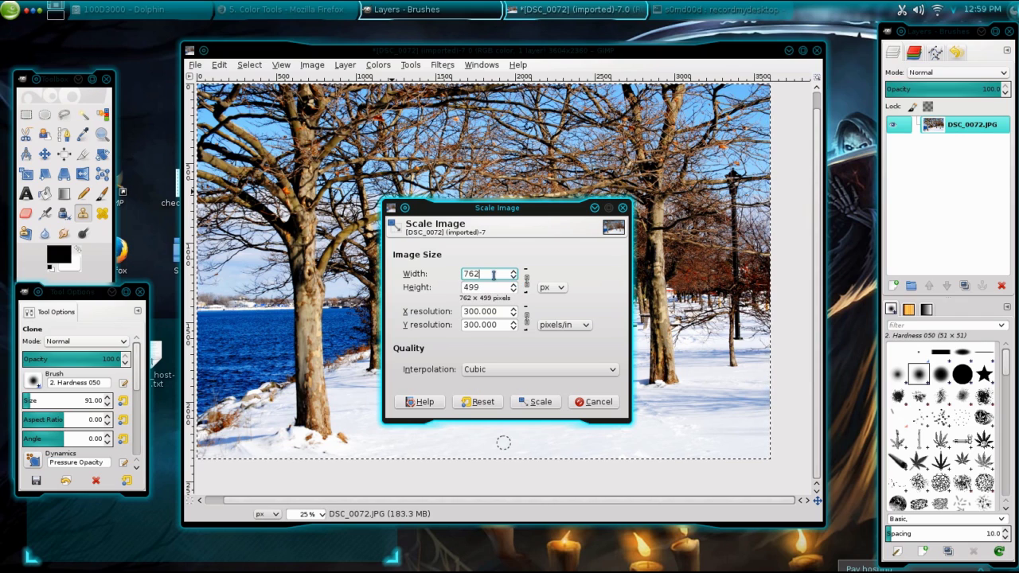
double_click(493, 275)
text(64)
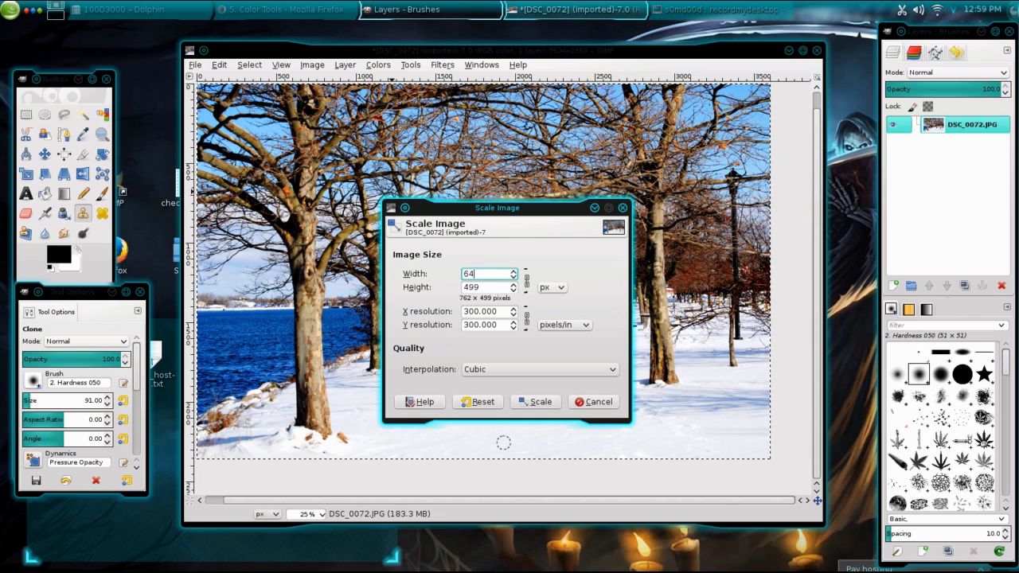
text(9)
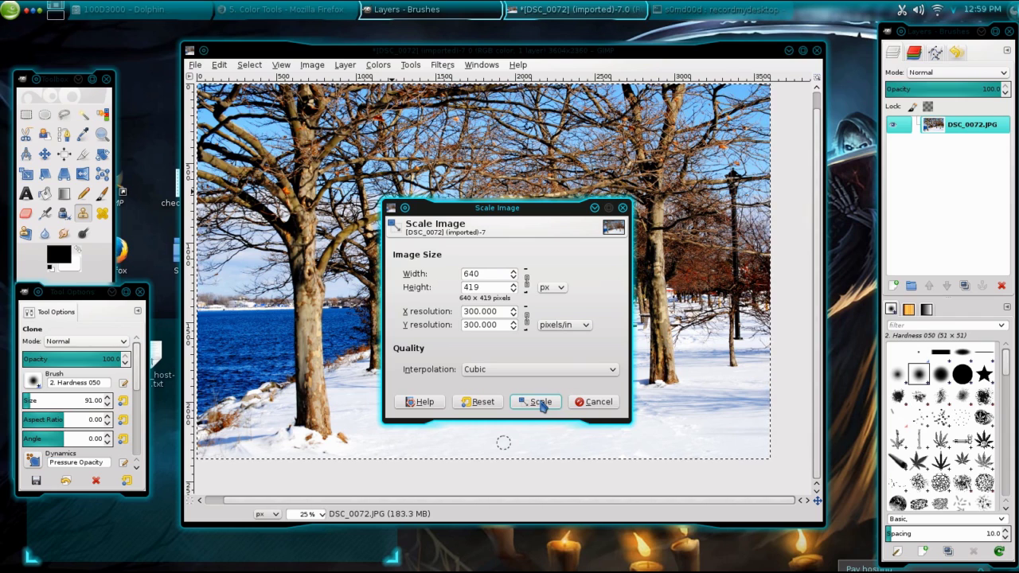
click(540, 402)
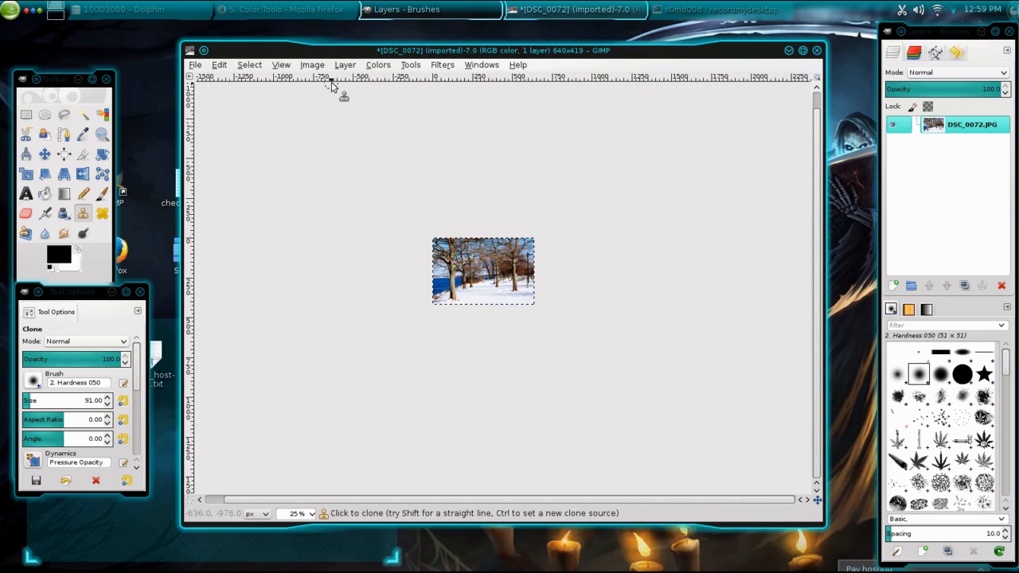
Zoom the 640 × 419 photo to 1:1 (100%).
mouse_move(281, 66)
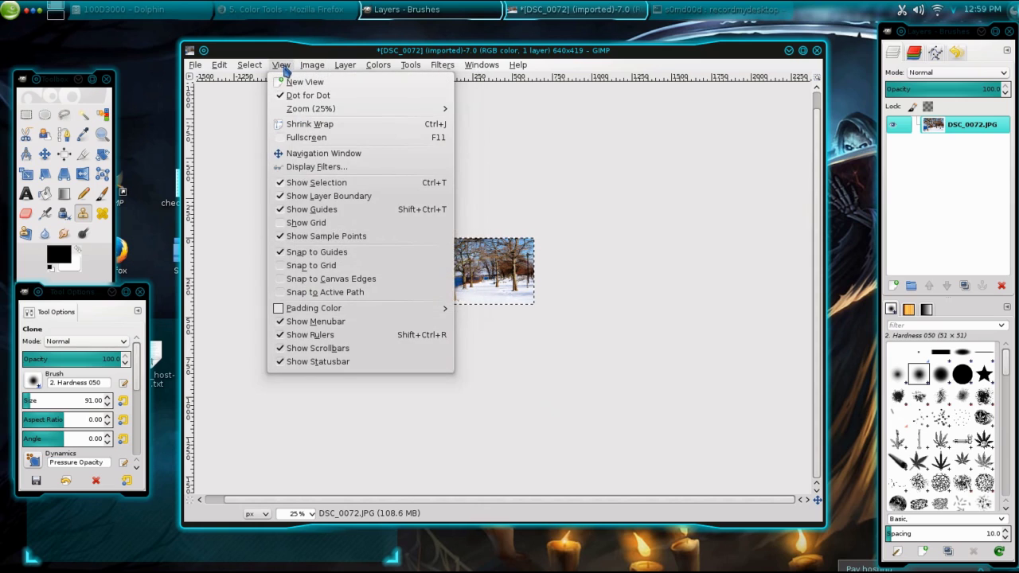
mouse_move(318, 108)
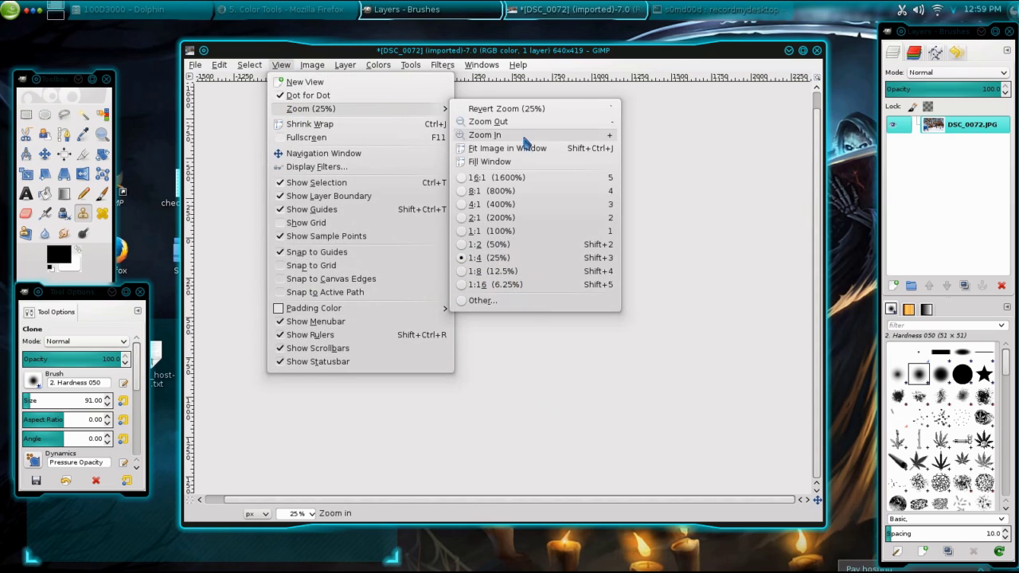
click(516, 231)
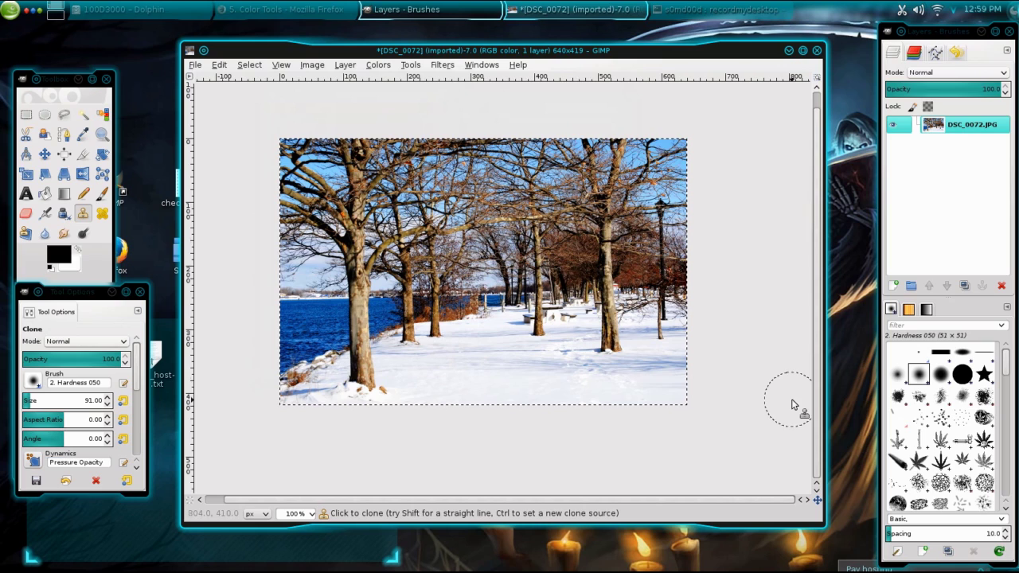